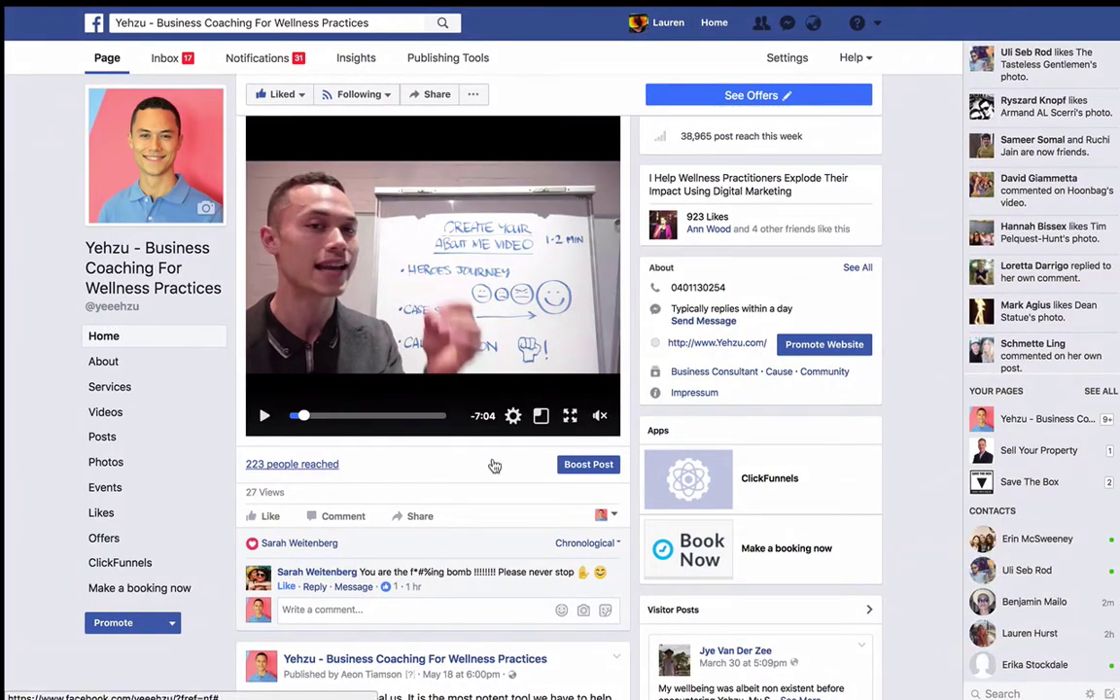
scroll(495, 466, up, 1)
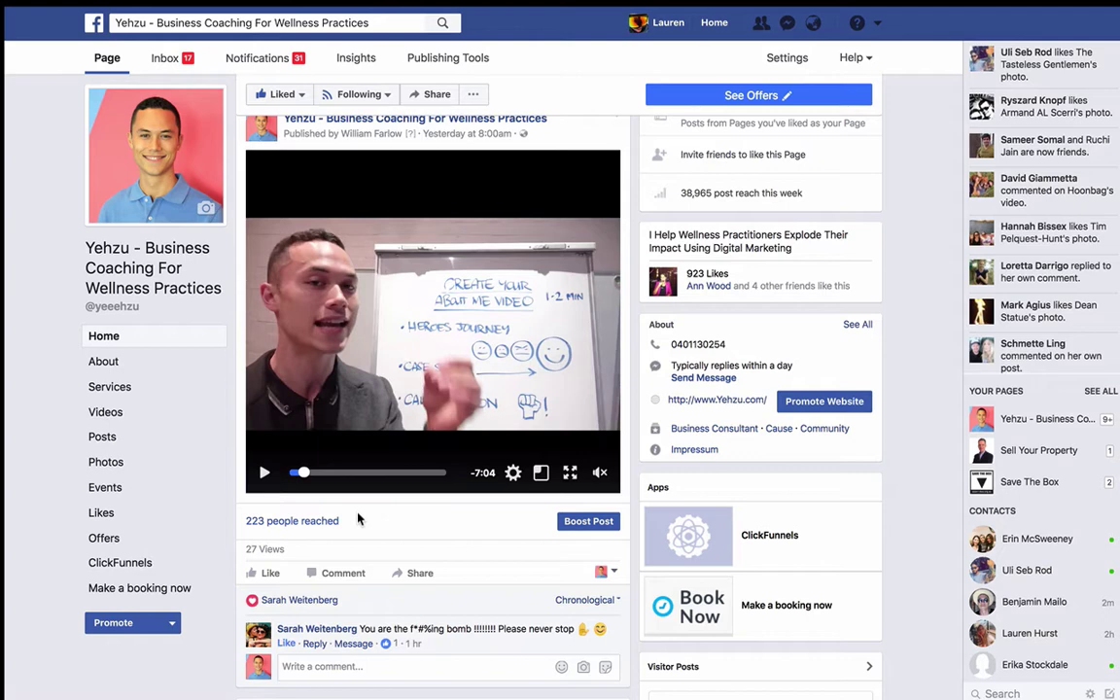
scroll(399, 530, down, 2)
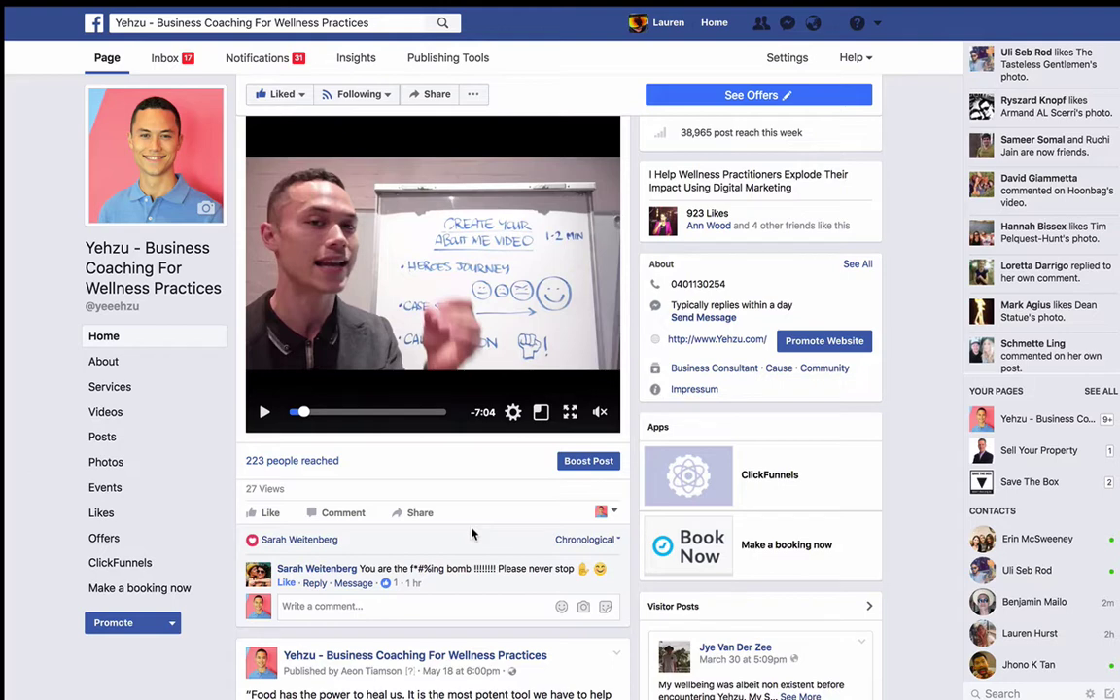
- Scroll the feed until the Dr Mark Hyman quote post (61 people reached) appears below the video
scroll(446, 512, down, 2)
scroll(442, 506, down, 3)
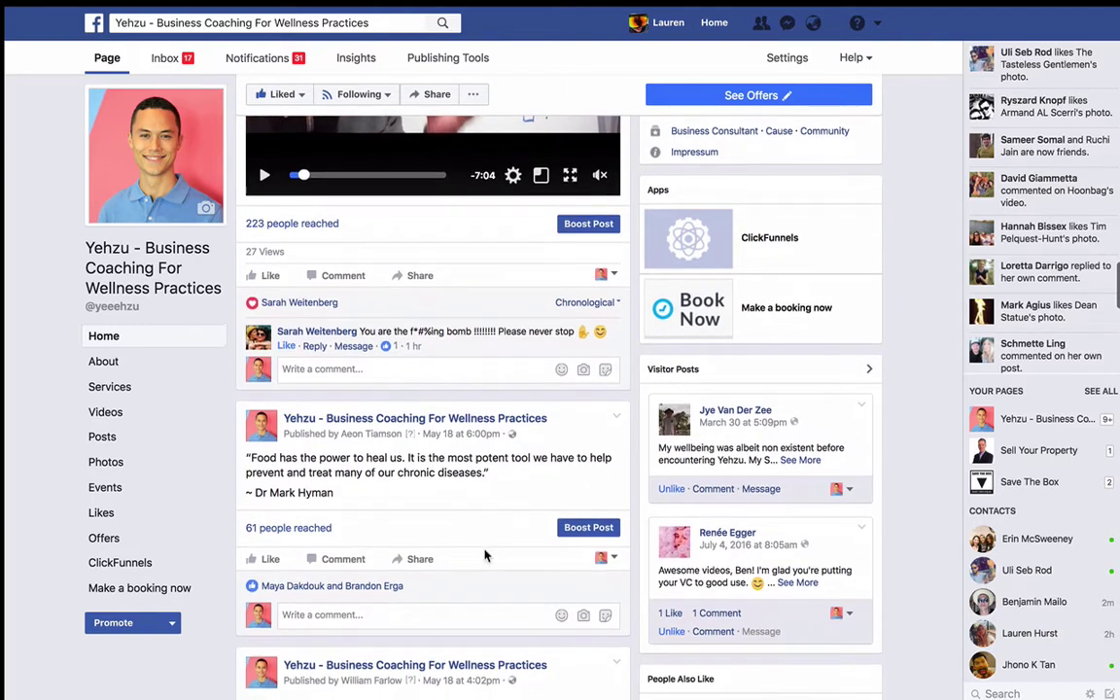
scroll(485, 555, down, 1)
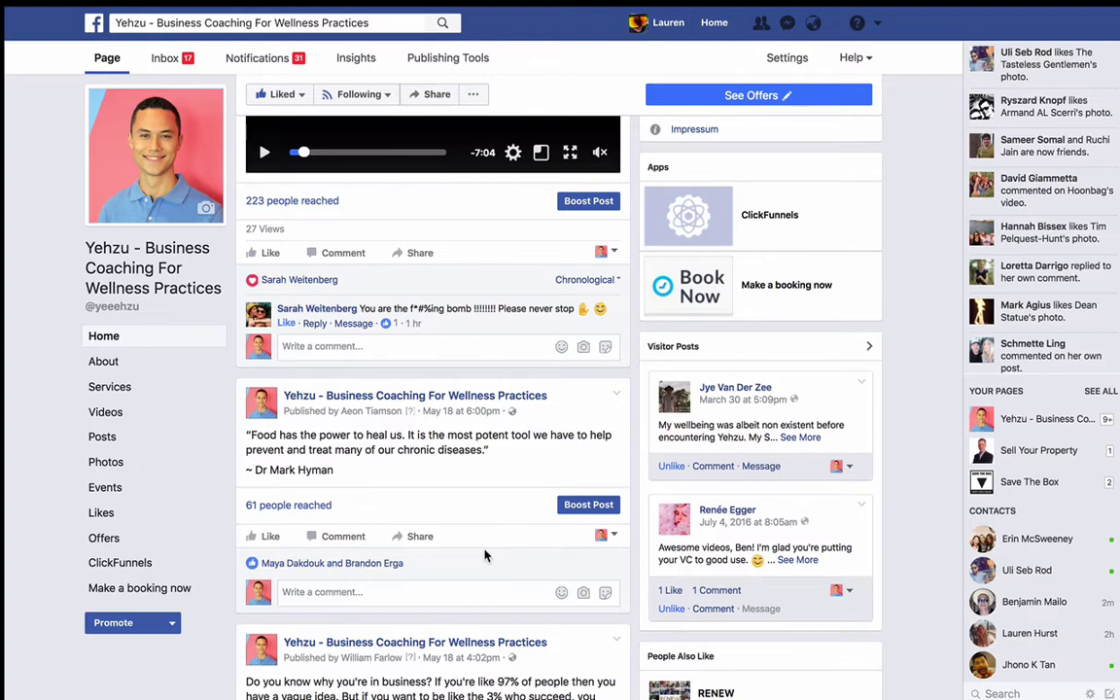
scroll(471, 523, up, 1)
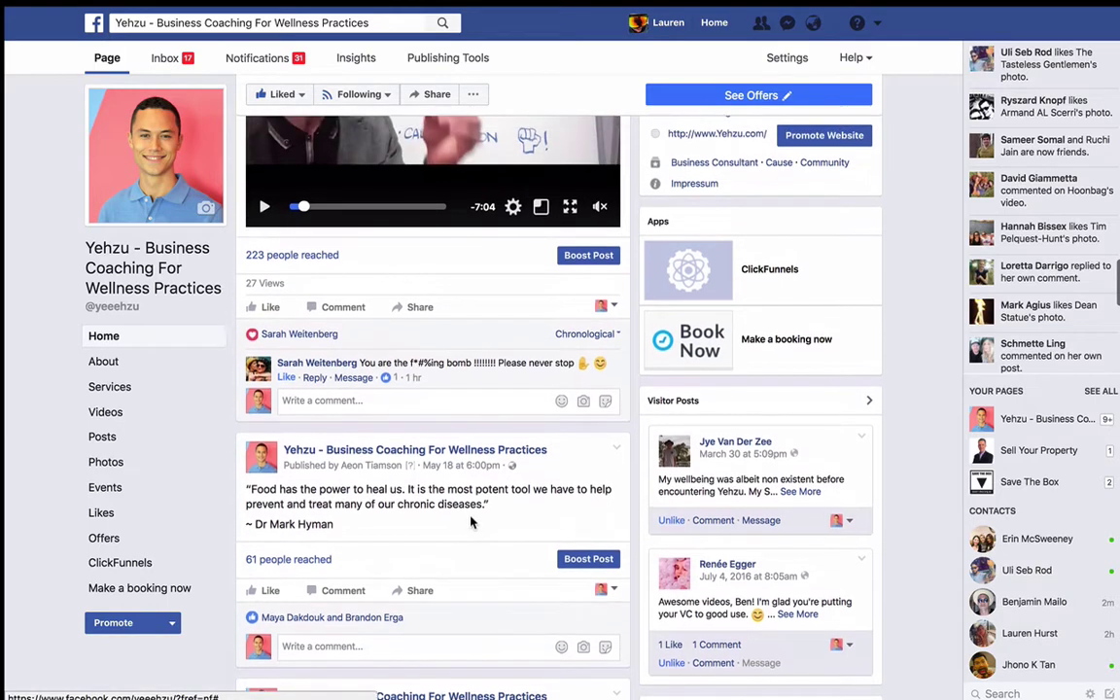
scroll(471, 523, down, 1)
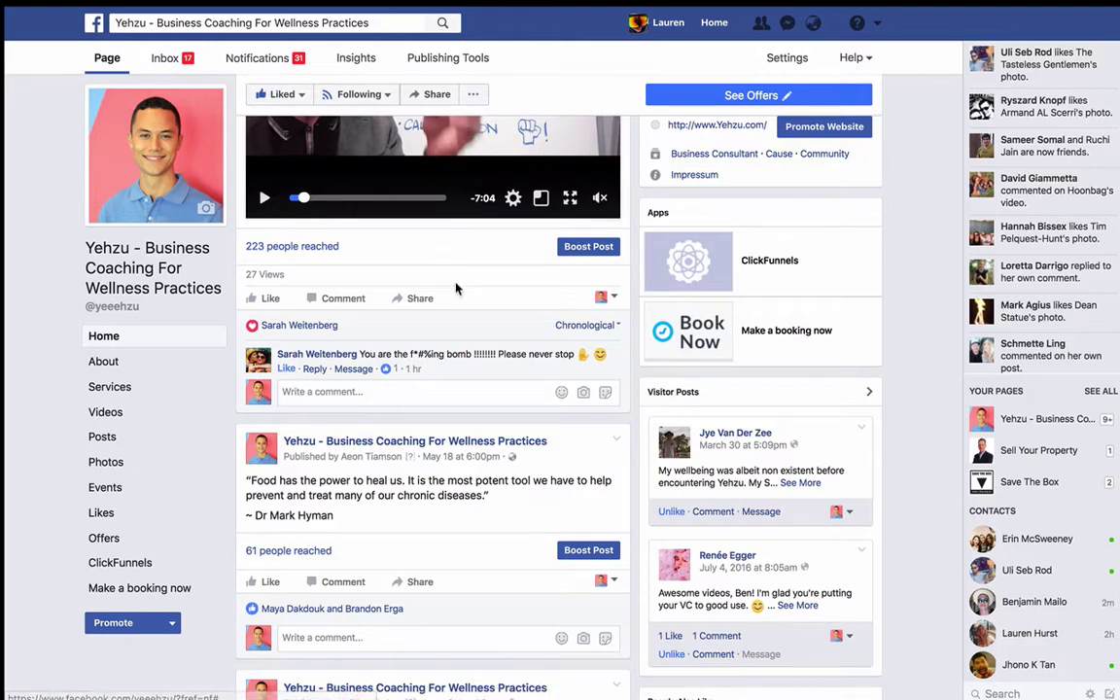
- Switch to the Ads Manager tab showing the 10+ Referrals ad's results and inspect its page address
mouse_move(250, 5)
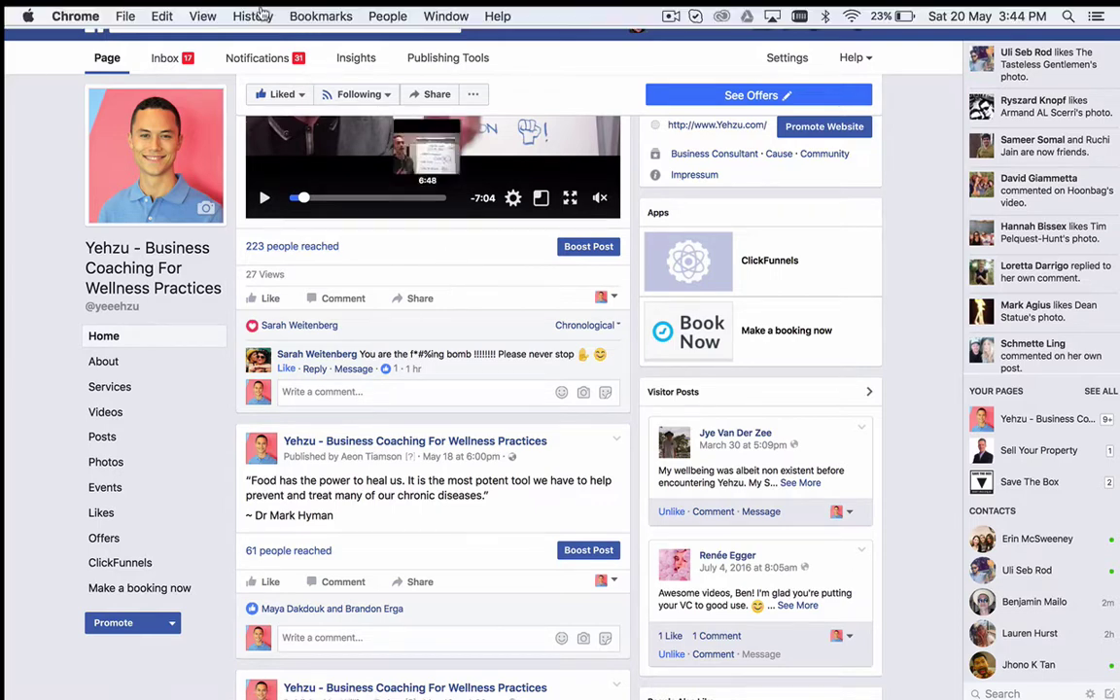
click(352, 45)
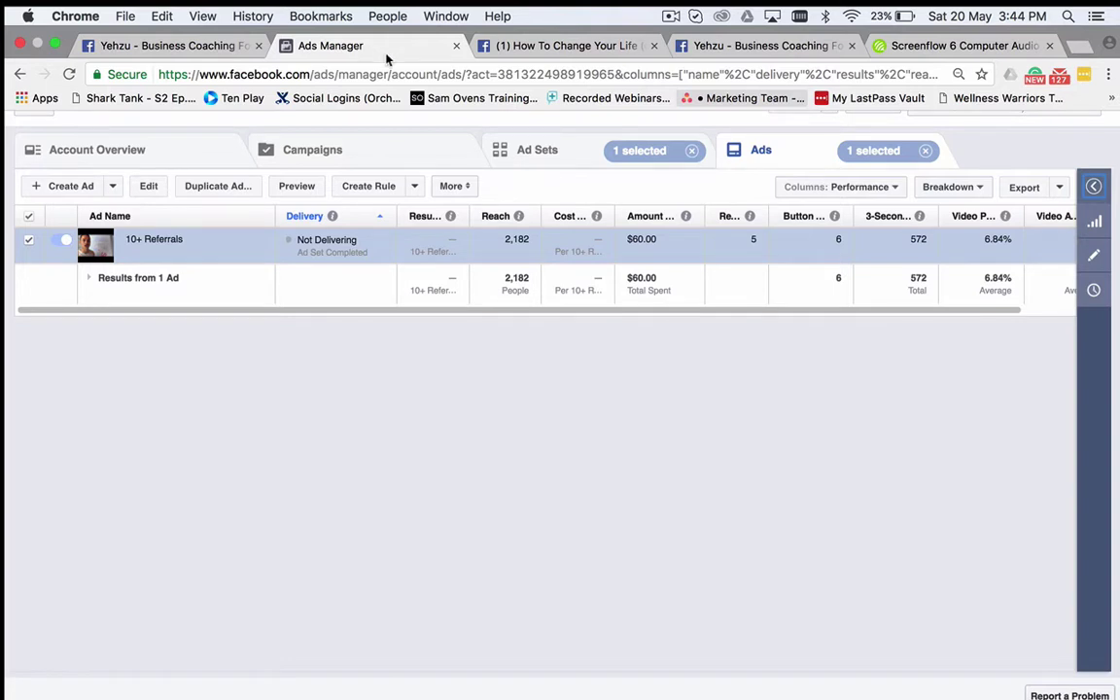
click(296, 74)
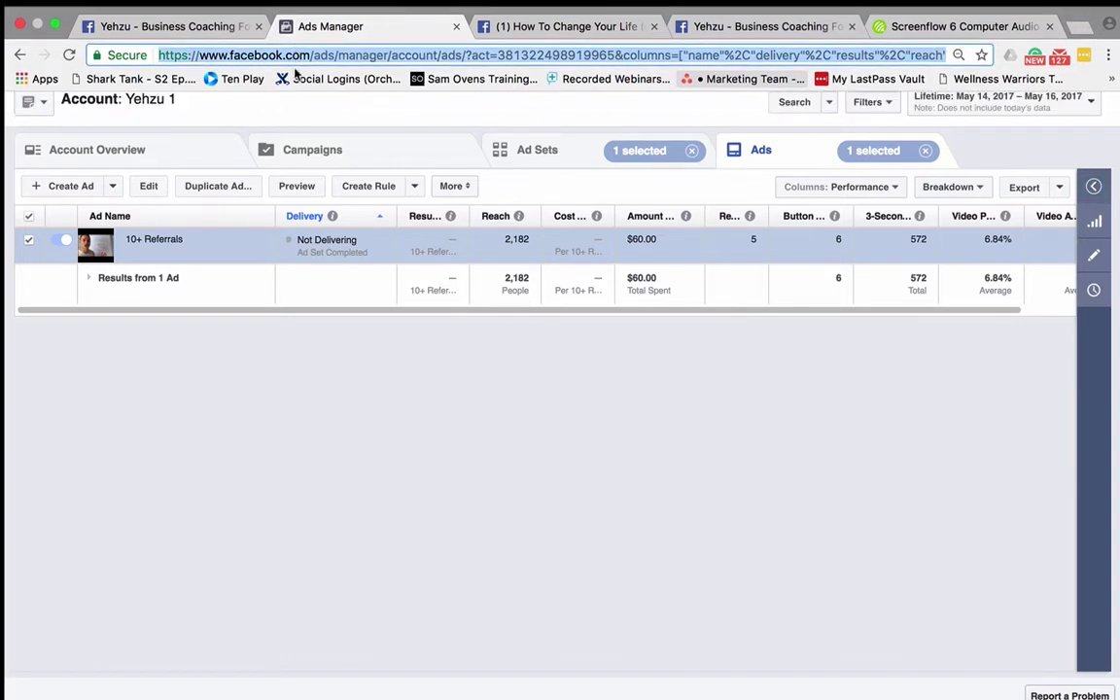
click(286, 52)
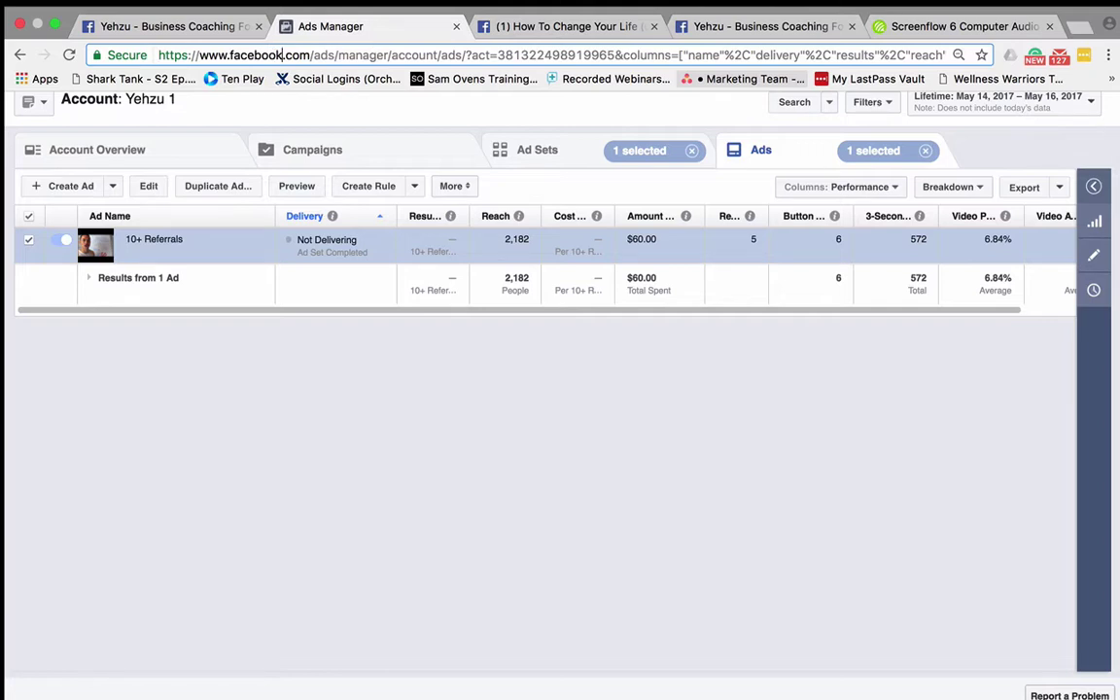
key(Right)
key(Right)
key(Right)
key(Right)
key(Right)
key(Right)
key(Right)
key(Right)
key(Right)
key(Right)
key(Right)
key(Right)
key(Right)
key(Right)
key(Right)
key(Right)
key(Right)
key(Right)
key(Left)
key(Left)
key(Left)
key(Left)
key(Left)
key(Left)
- Put Chrome in full screen (Cmd+Ctrl+F) so the 10+ Referrals results fill the display
mouse_move(919, 217)
key(ctrl+super+f)
drag(848, 311, 888, 312)
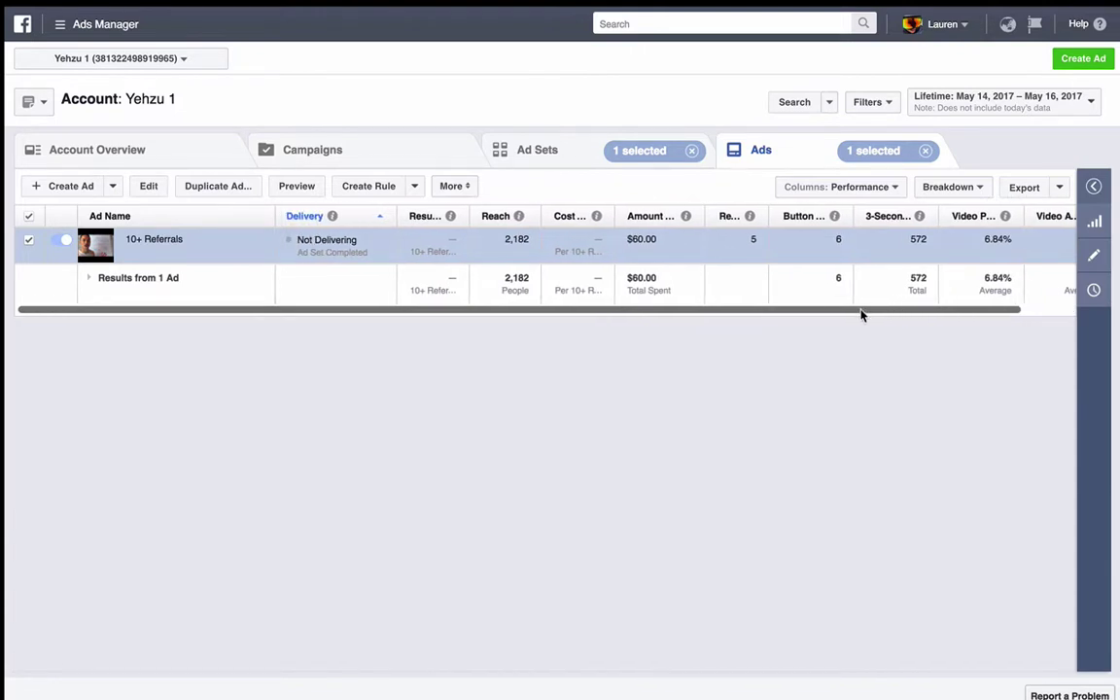